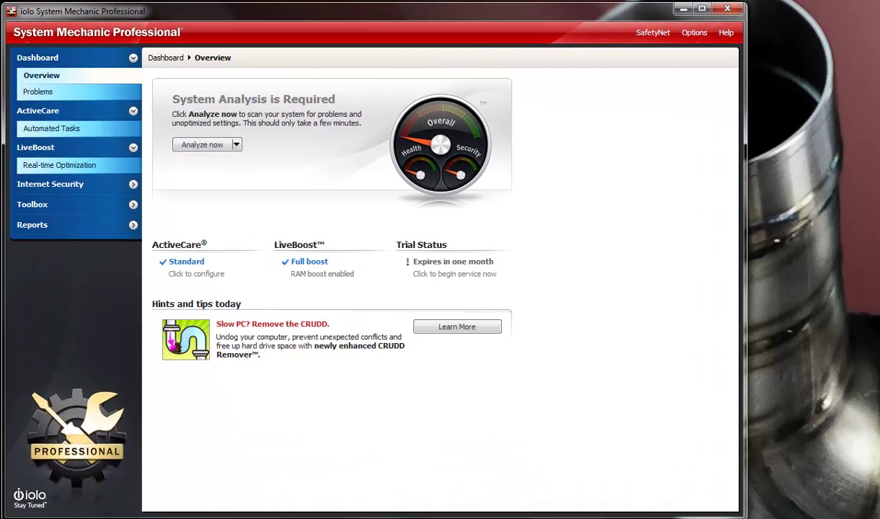
- Widen the program window, analyze the system for problems, and open the list of detected problems
drag(746, 260, 879, 260)
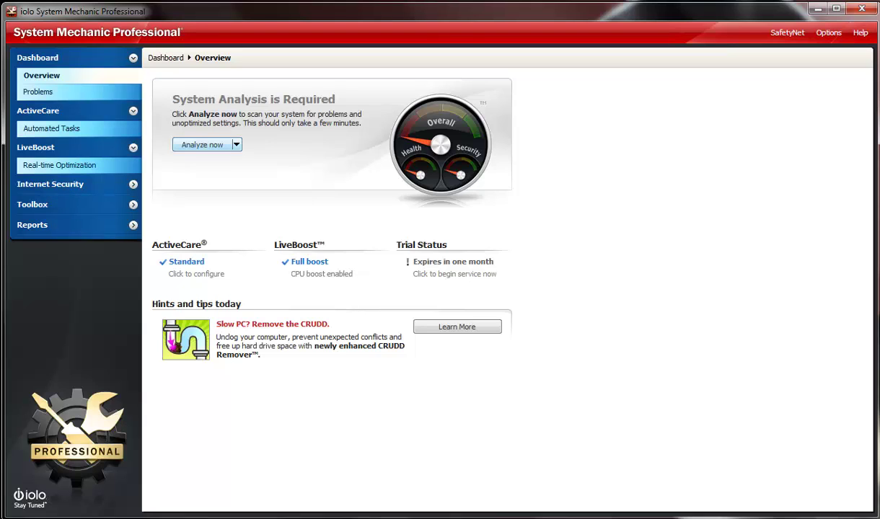
click(203, 145)
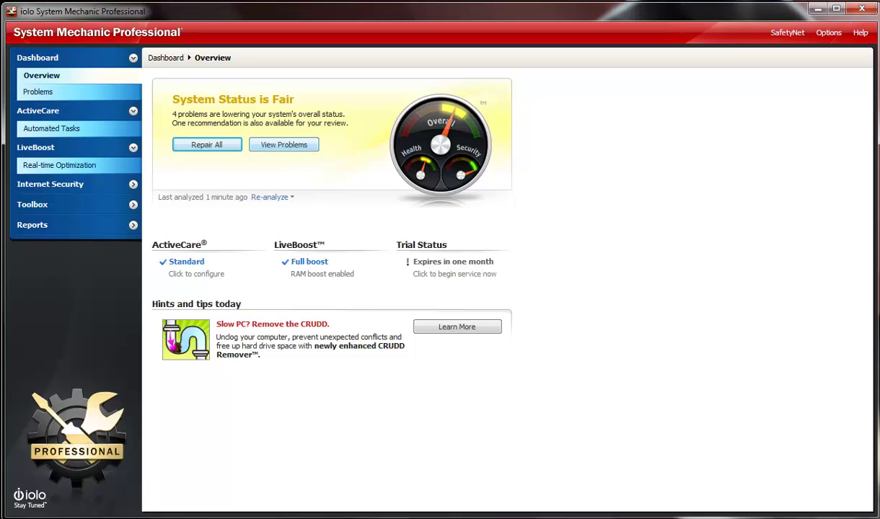
click(284, 145)
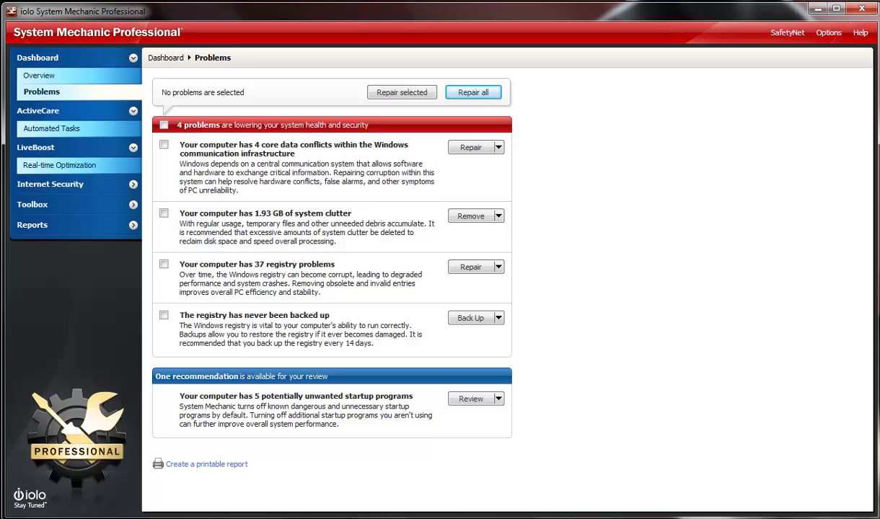
- Review the ActiveCare automated tasks, and examine CPU usage, RAM usage and the optimization switches on the LiveBoost dashboard
click(52, 129)
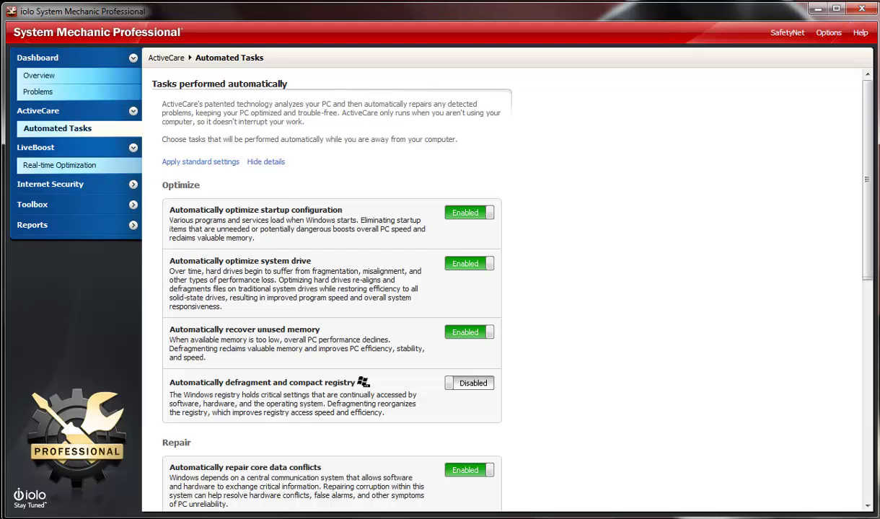
click(59, 165)
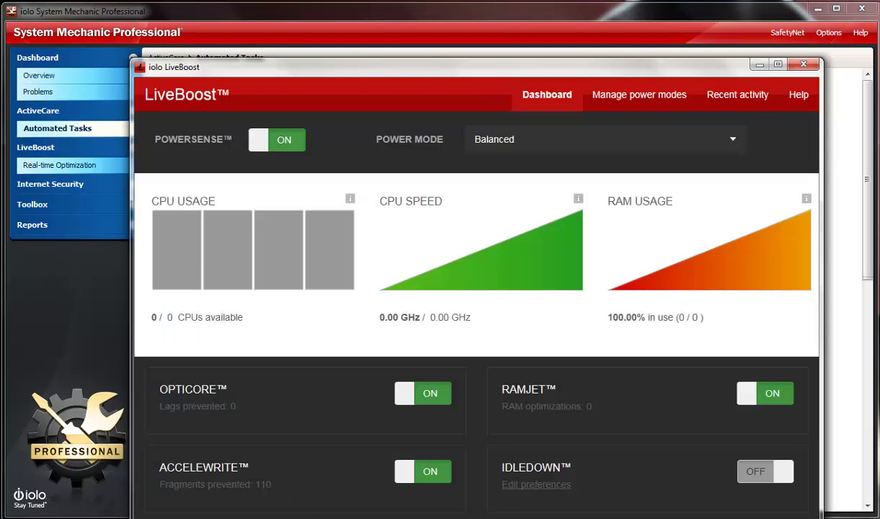
drag(462, 67, 406, 25)
drag(76, 17, 123, 58)
drag(444, 67, 403, 43)
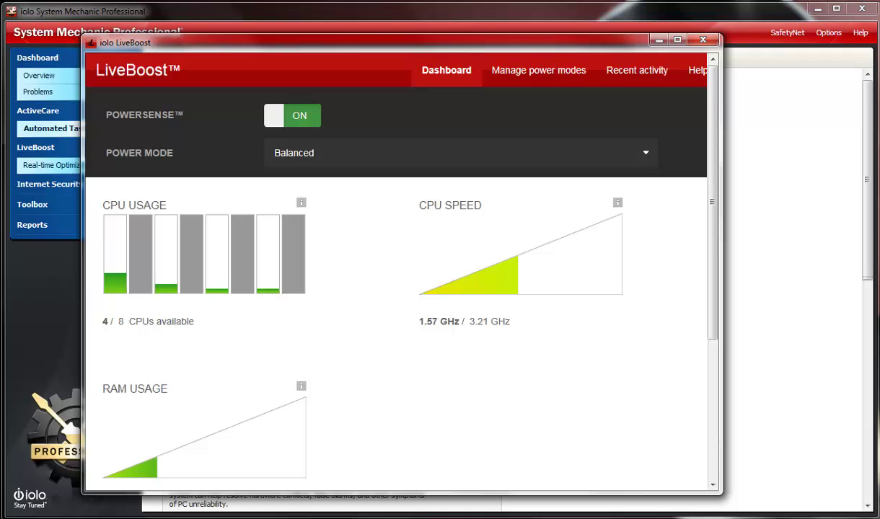
scroll(396, 274, down, 3)
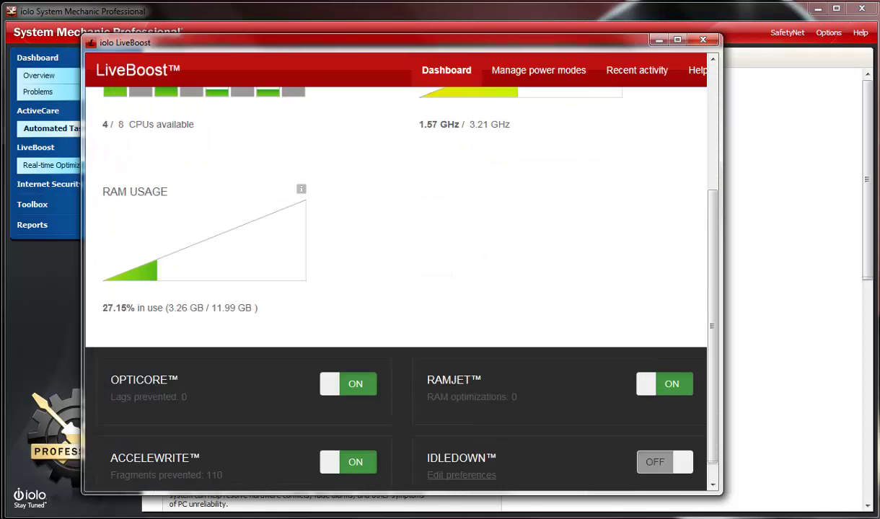
scroll(396, 274, up, 4)
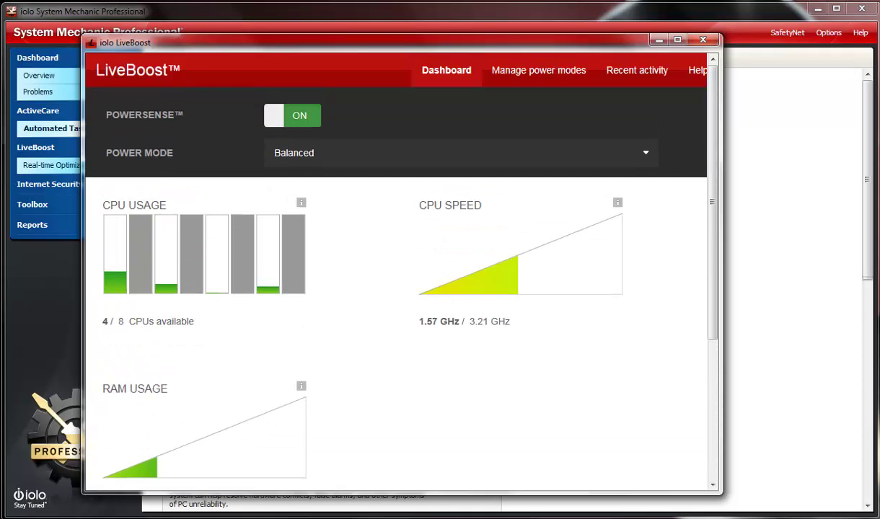
- Review the list of LiveBoost power modes and close the LiveBoost window
click(539, 69)
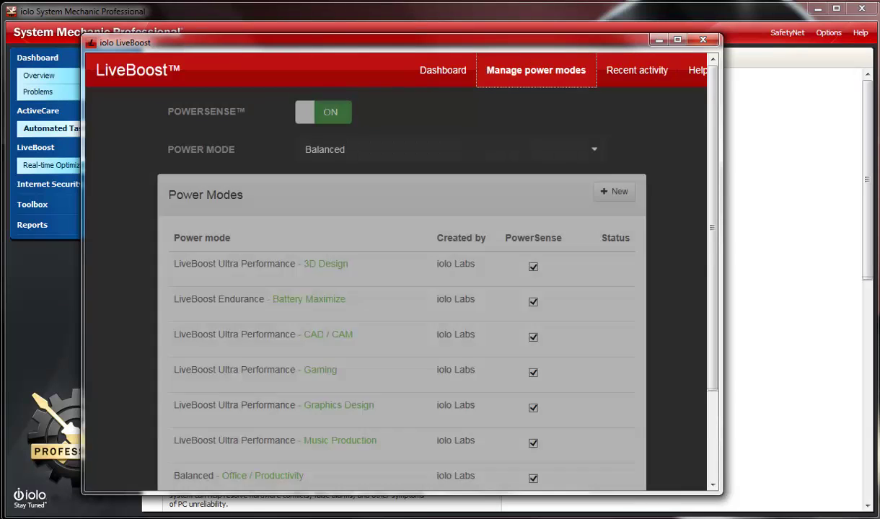
scroll(397, 257, down, 2)
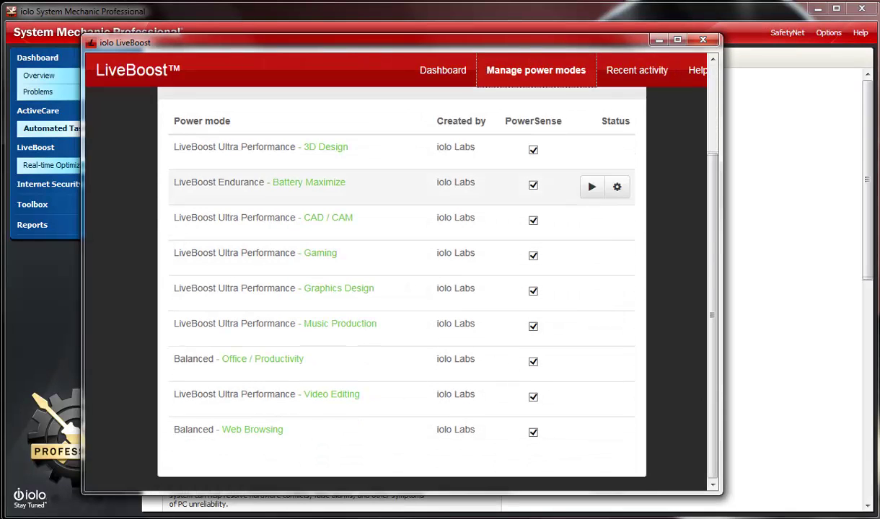
scroll(397, 289, up, 2)
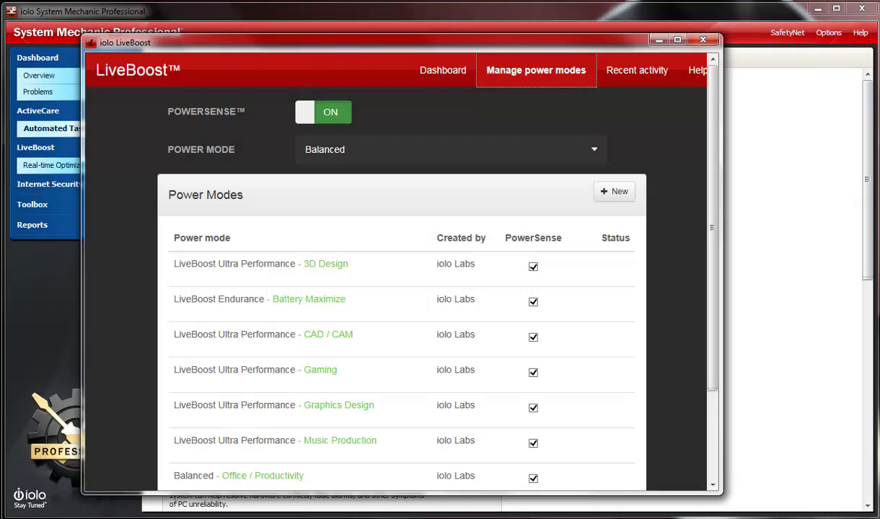
scroll(397, 238, down, 1)
click(703, 40)
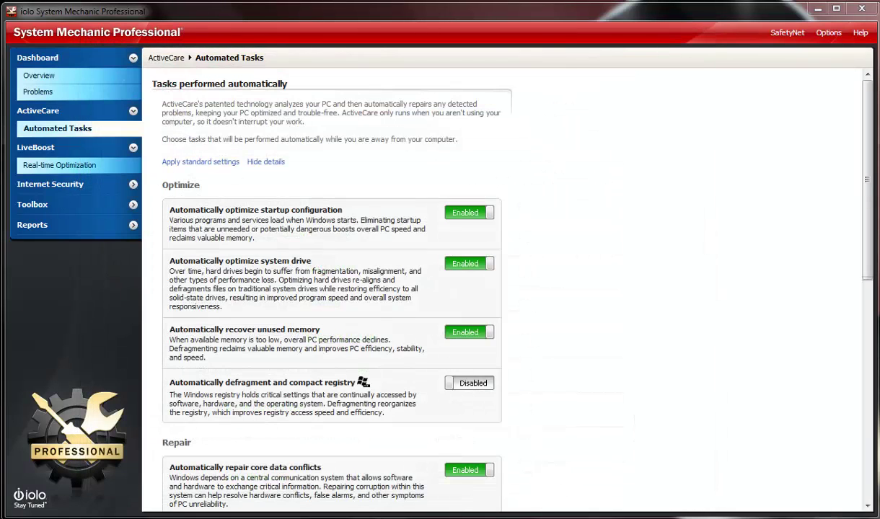
- Check the anti-malware and firewall status under Internet Security
click(132, 185)
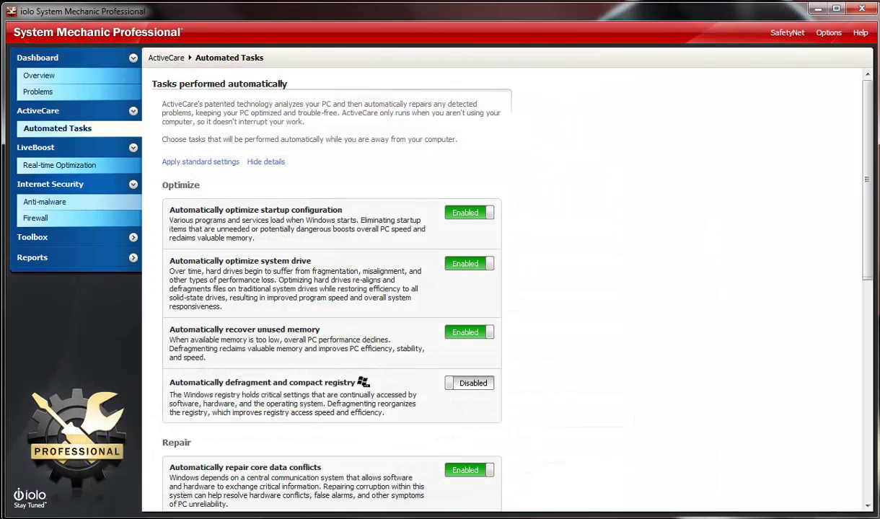
click(49, 202)
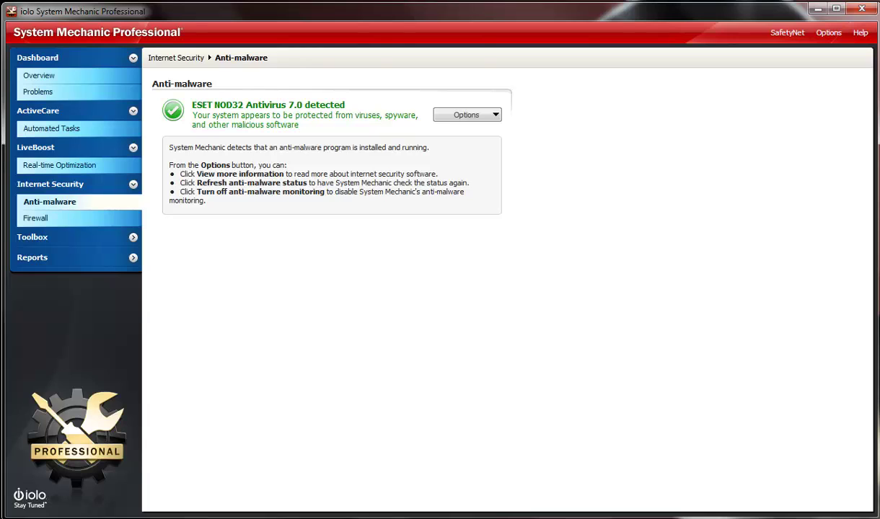
click(72, 237)
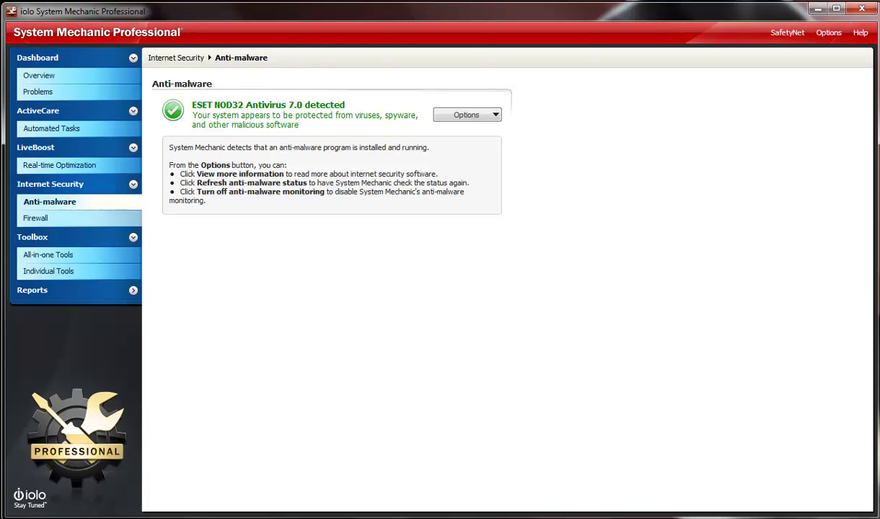
click(51, 219)
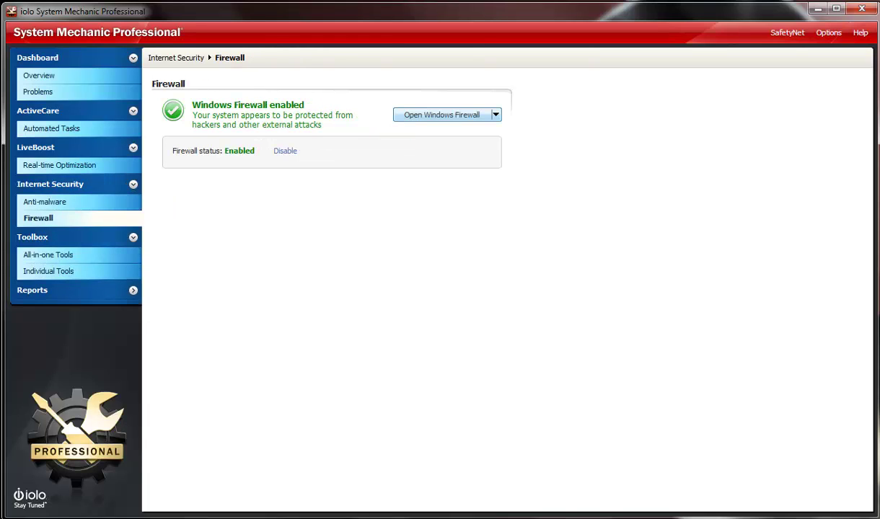
- Review the All-in-one Tools, and browse the Individual Tools categories from Repair Problems through Manage Add-ons and back to Maximize Performance
click(50, 256)
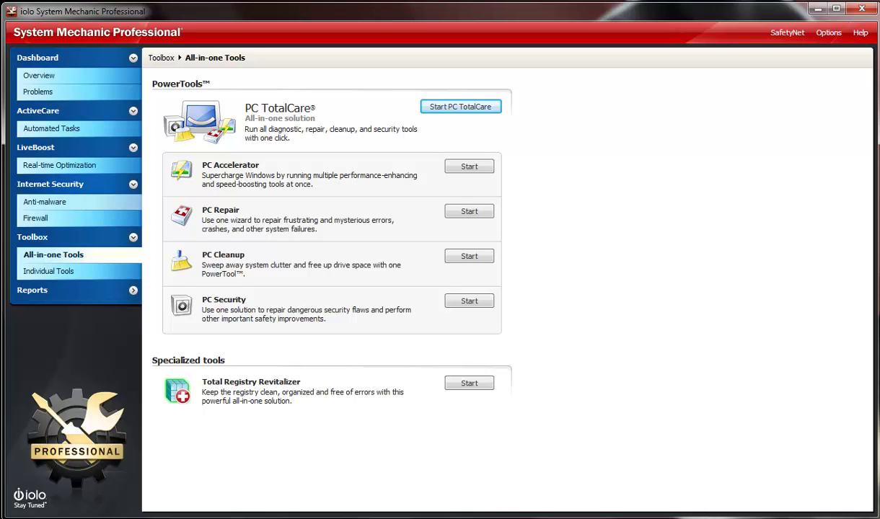
click(49, 271)
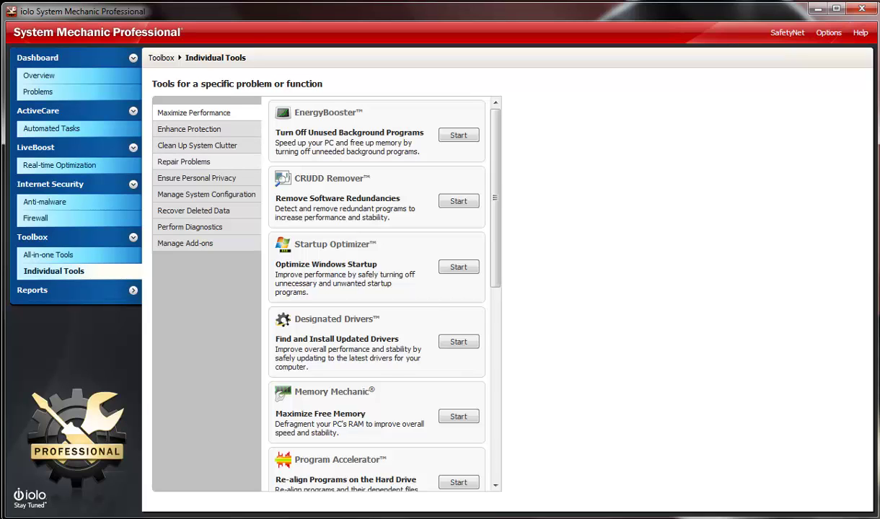
click(185, 162)
click(196, 178)
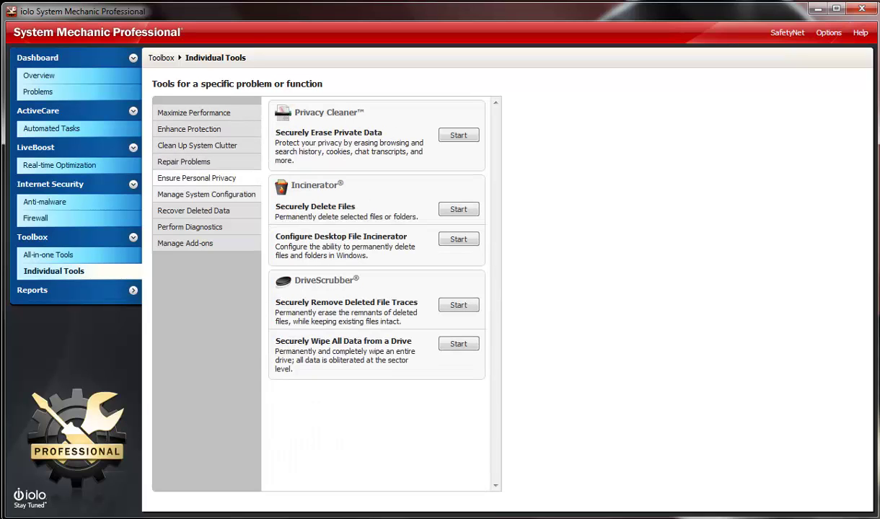
click(206, 194)
click(193, 211)
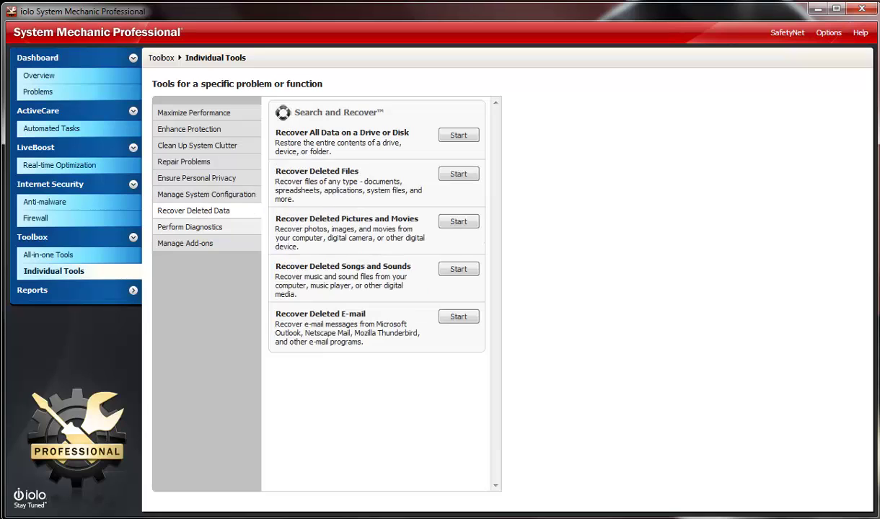
click(190, 228)
click(185, 243)
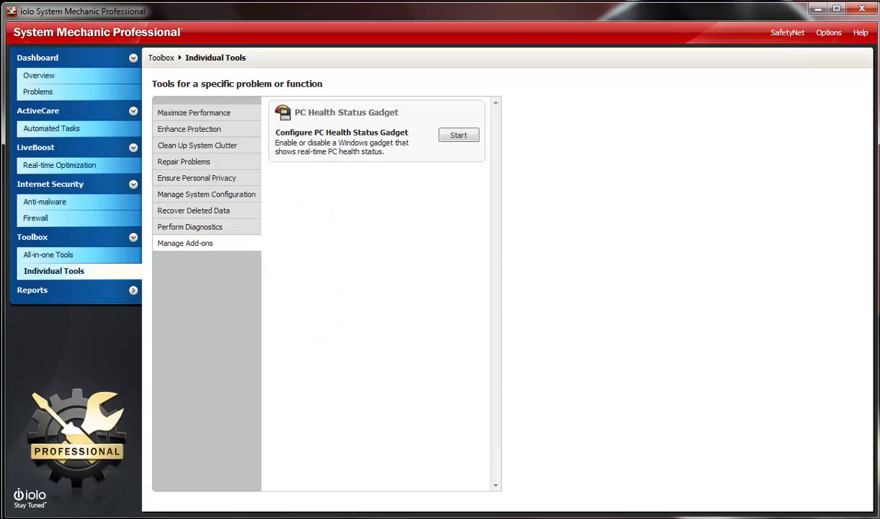
click(194, 113)
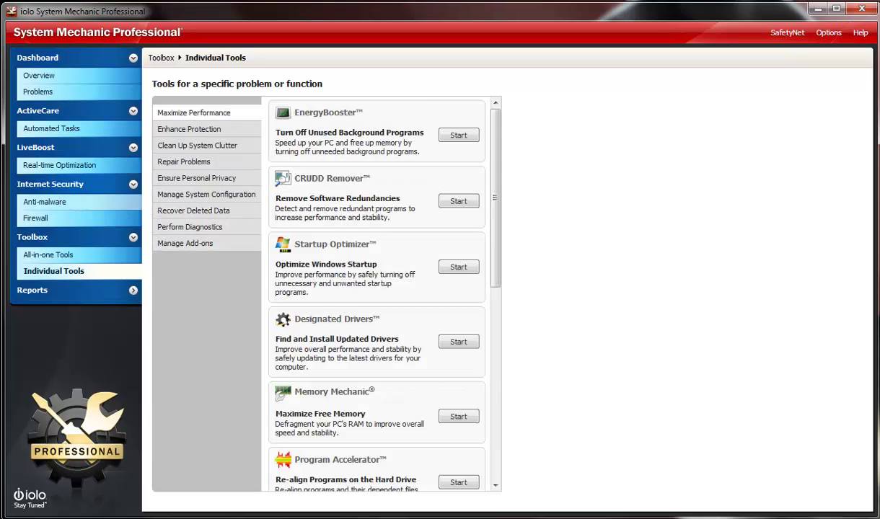
- Run the PC TotalCare tune-up from the All-in-one Tools with the four default recommended actions
click(49, 256)
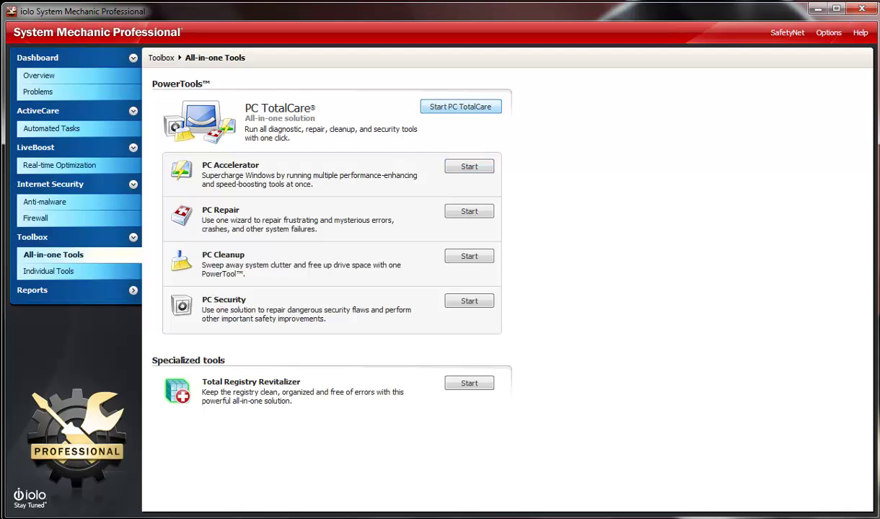
click(461, 107)
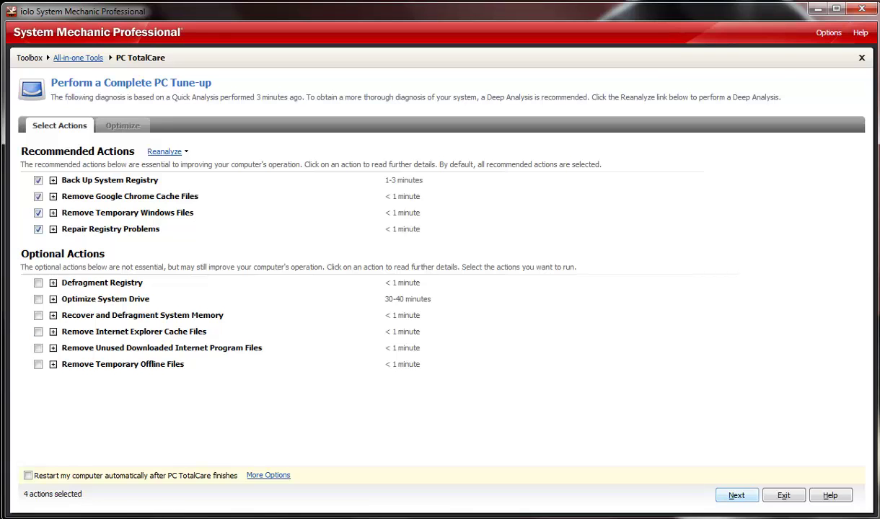
click(736, 495)
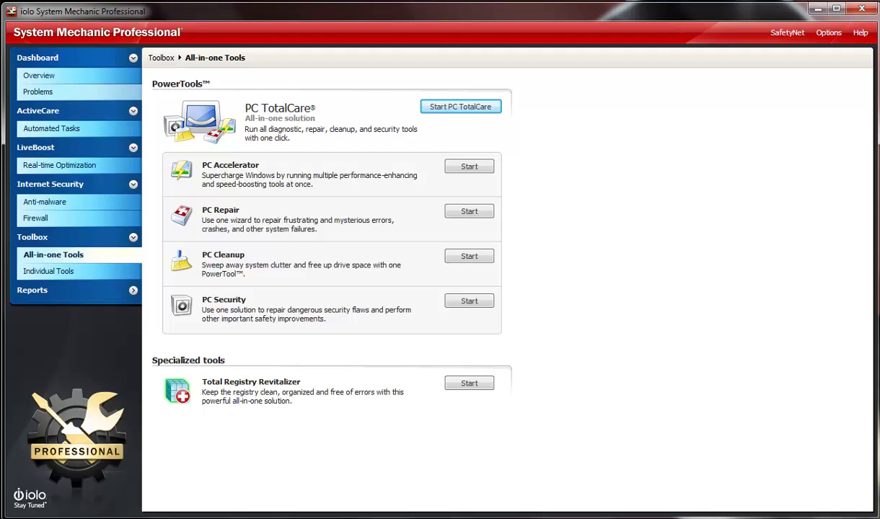
- Repair all remaining problems on the Problems page, approving the core data conflicts repair and closing the summary
click(43, 92)
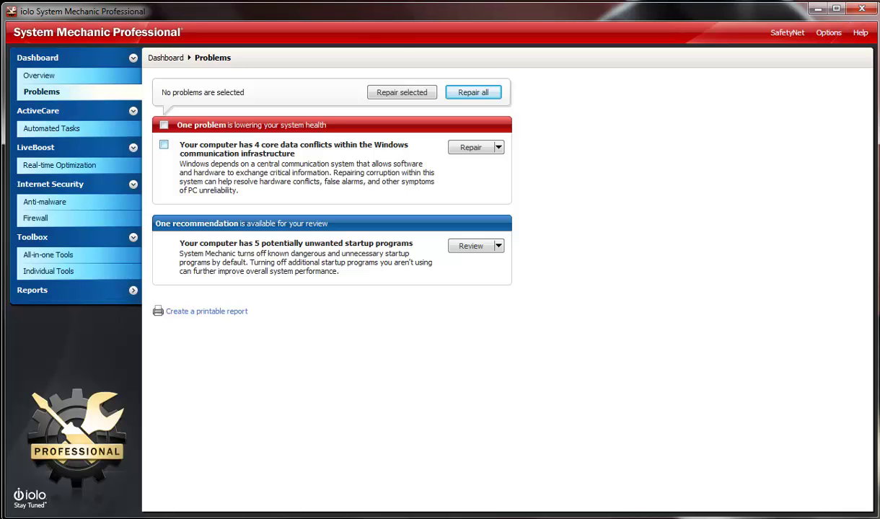
click(474, 92)
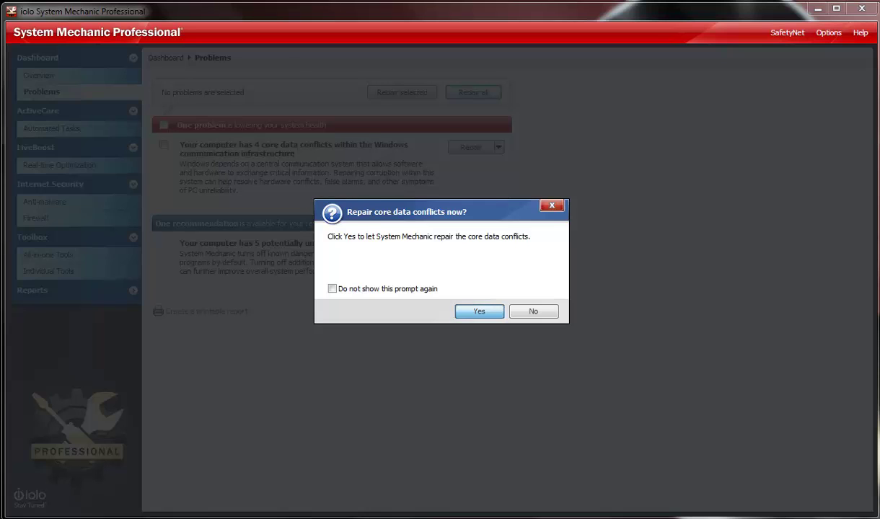
click(479, 312)
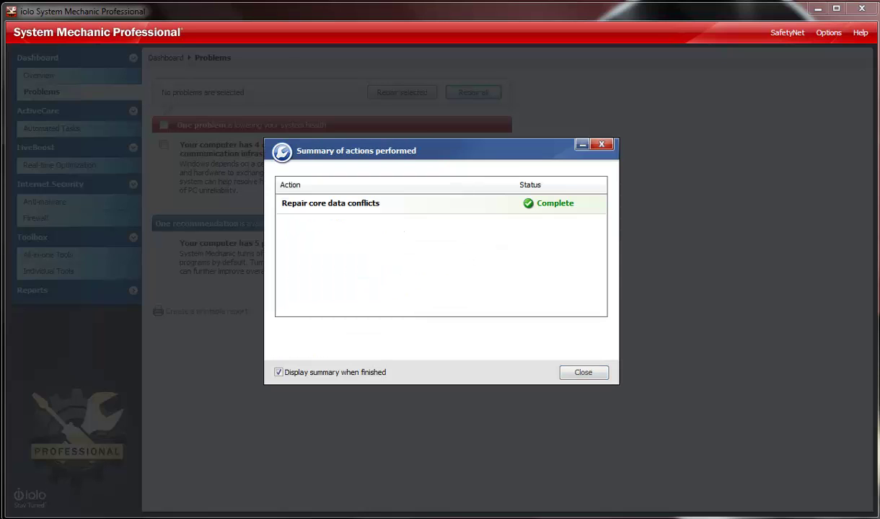
key(Return)
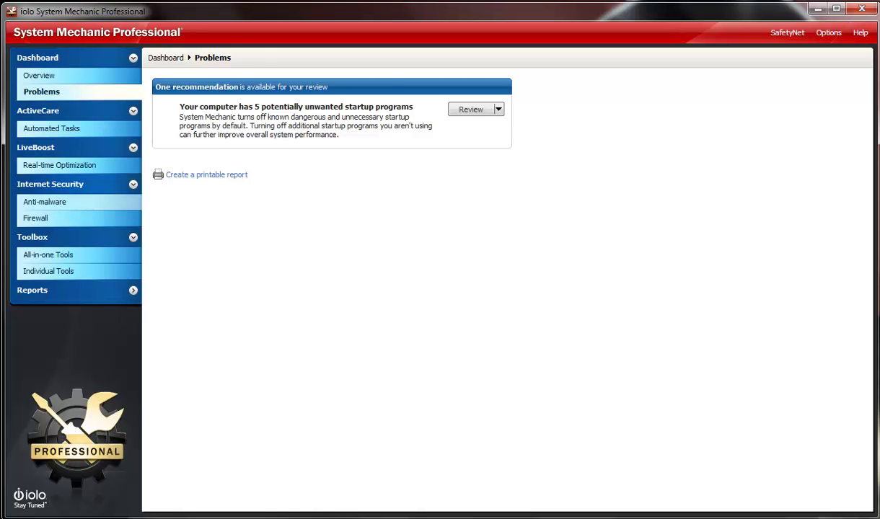
- Recheck the anti-malware, firewall and All-in-one Tools pages, and view the Enhance Protection category of the Individual Tools
click(60, 202)
click(50, 218)
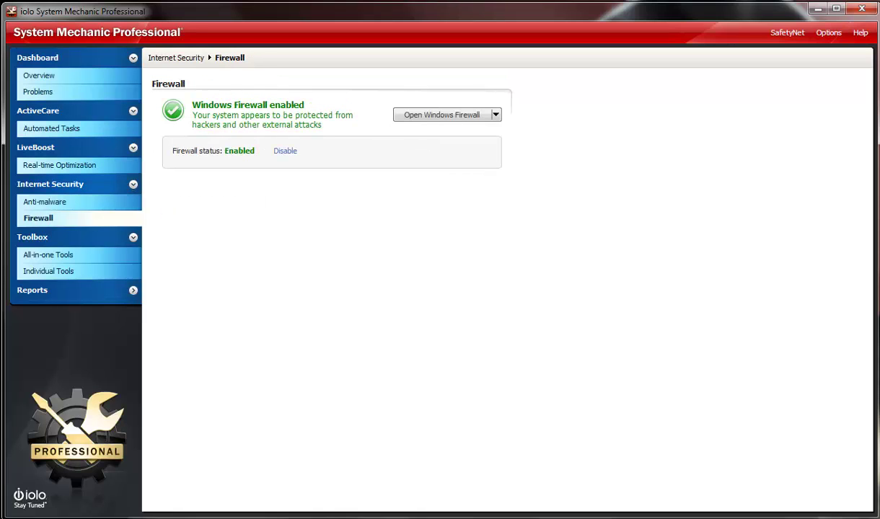
click(49, 256)
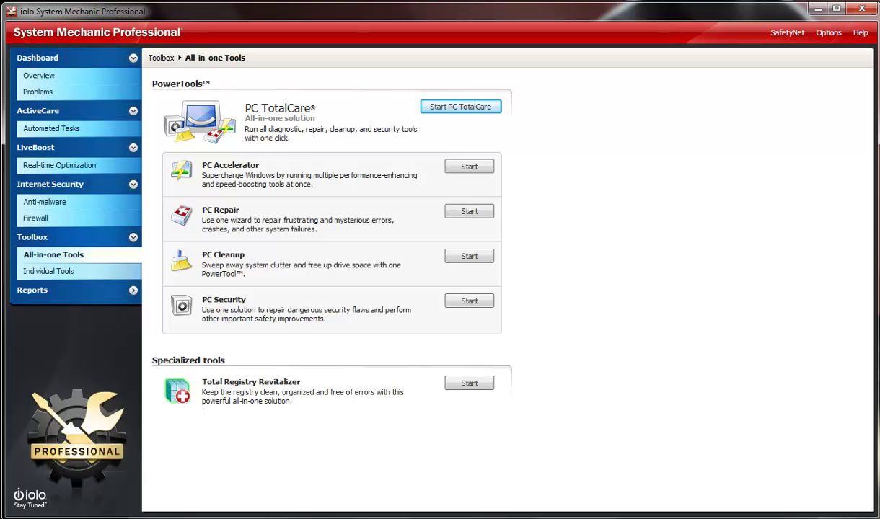
click(49, 271)
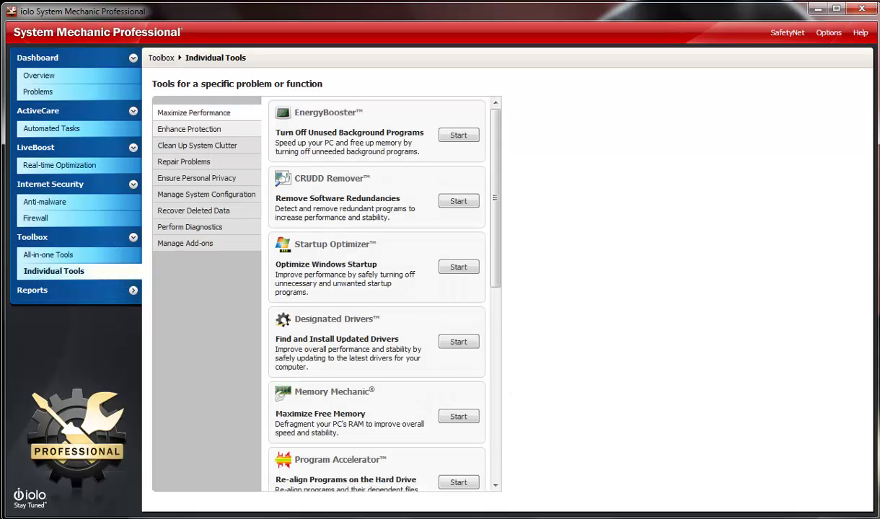
click(189, 129)
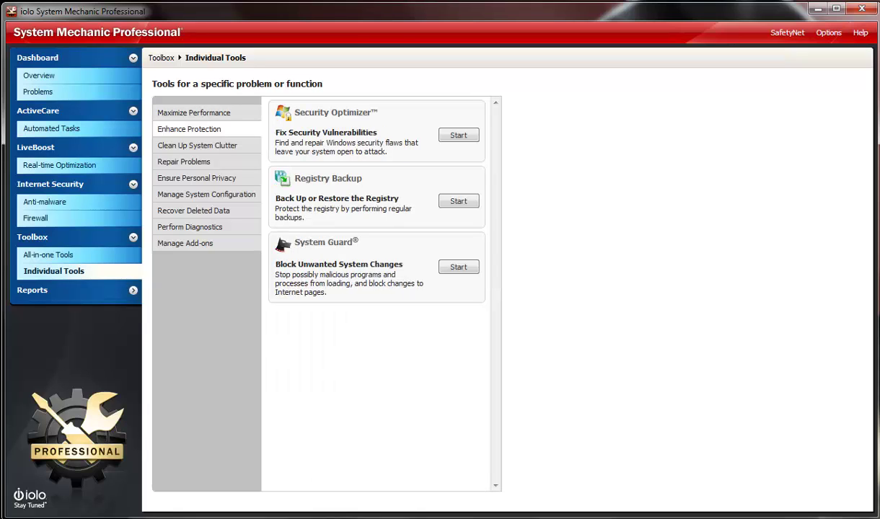